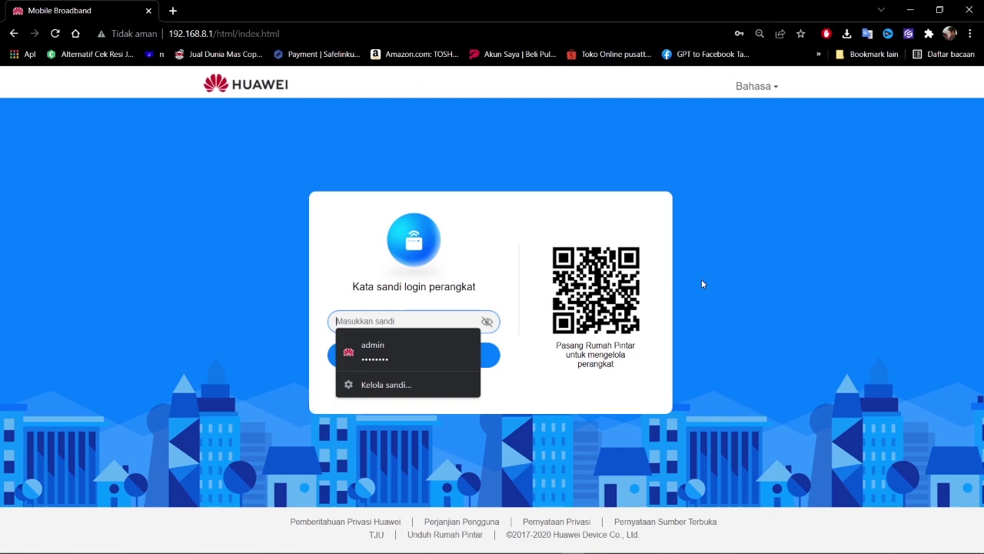
Dismiss the saved-password suggestions and select the router page address
{"action": "left_click", "coordinate": [702, 270]}
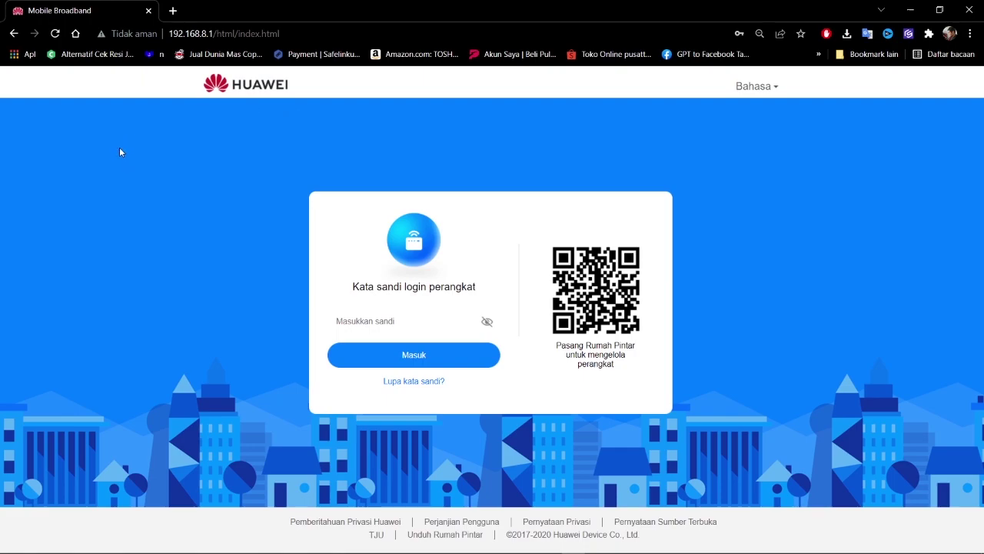
{"action": "left_click", "coordinate": [223, 33]}
{"action": "left_click", "coordinate": [221, 192]}
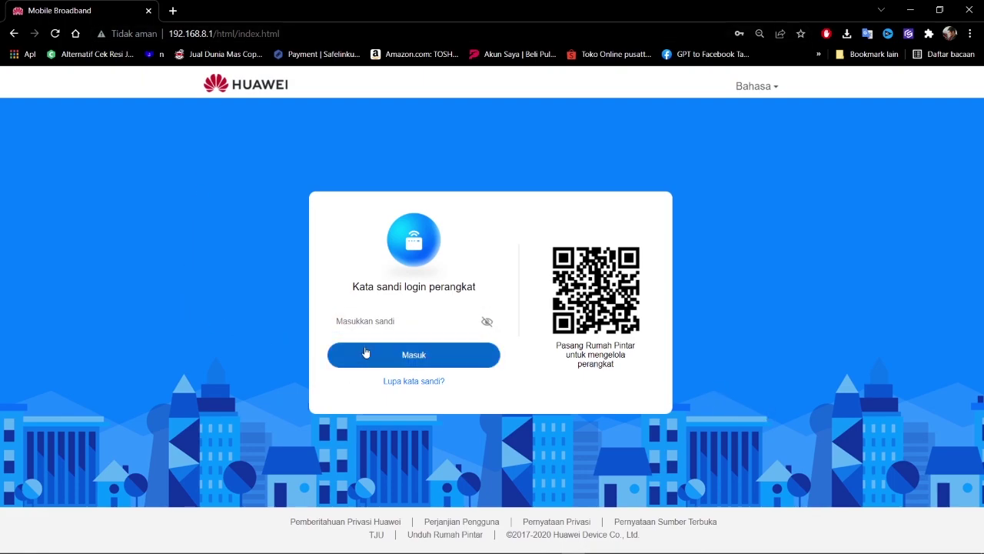
Log in to the router with the admin password, replacing the mistyped entry
{"action": "left_click", "coordinate": [408, 324]}
{"action": "type", "text": "admin1"}
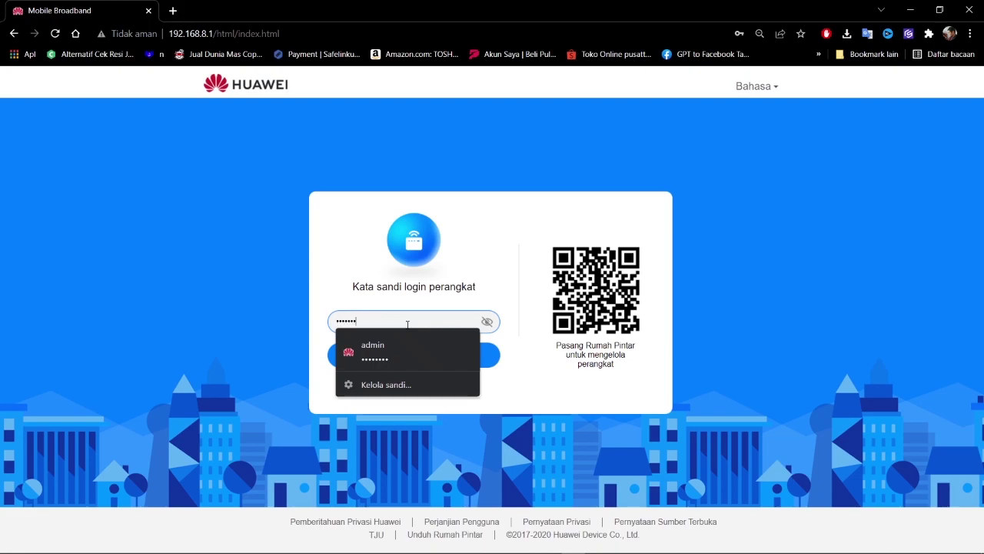
{"action": "key", "text": "ctrl+a"}
{"action": "key", "text": "BackSpace"}
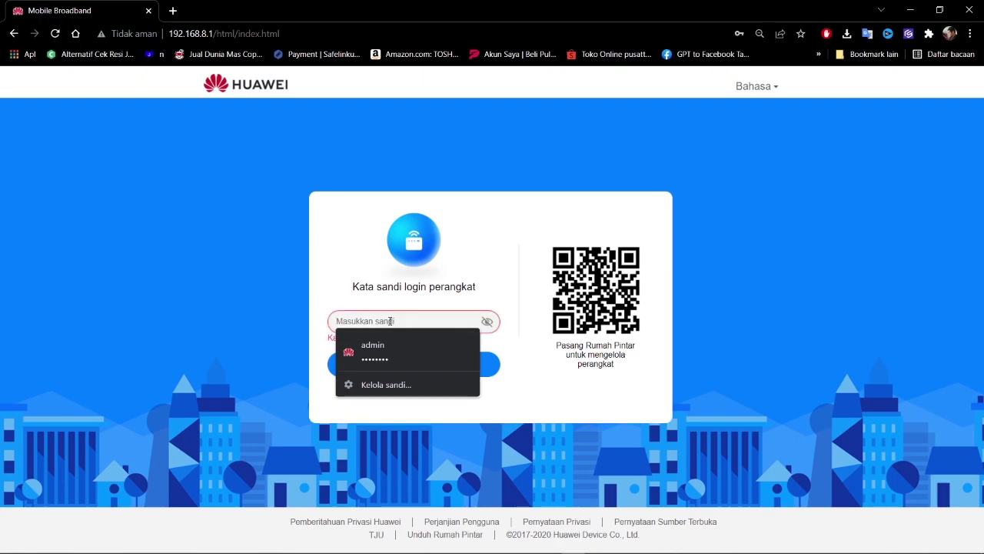
{"action": "type", "text": "12345678"}
{"action": "key", "text": "Return"}
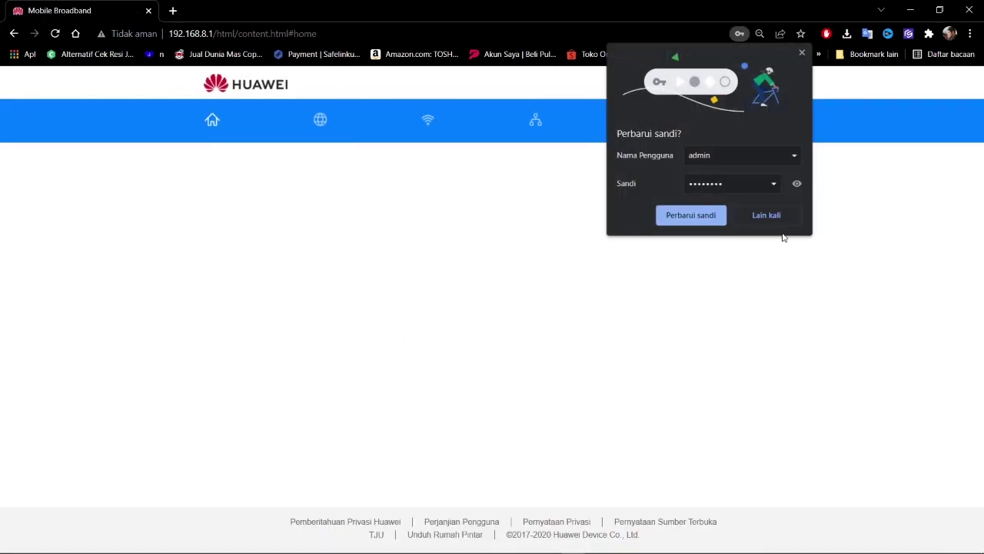
Decline saving the updated password and open Lanjutan > Router > DHCP settings
{"action": "left_click", "coordinate": [778, 218]}
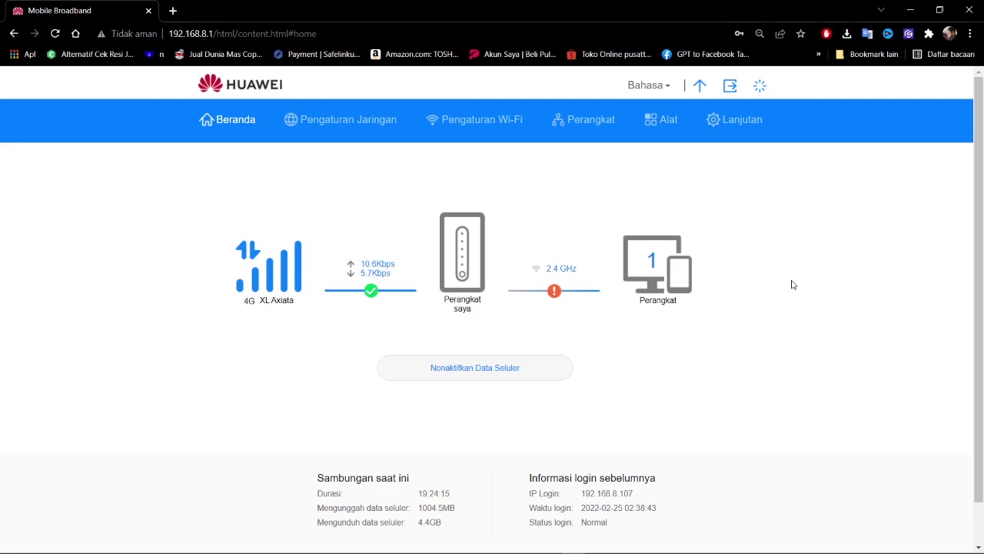
{"action": "left_click", "coordinate": [729, 131]}
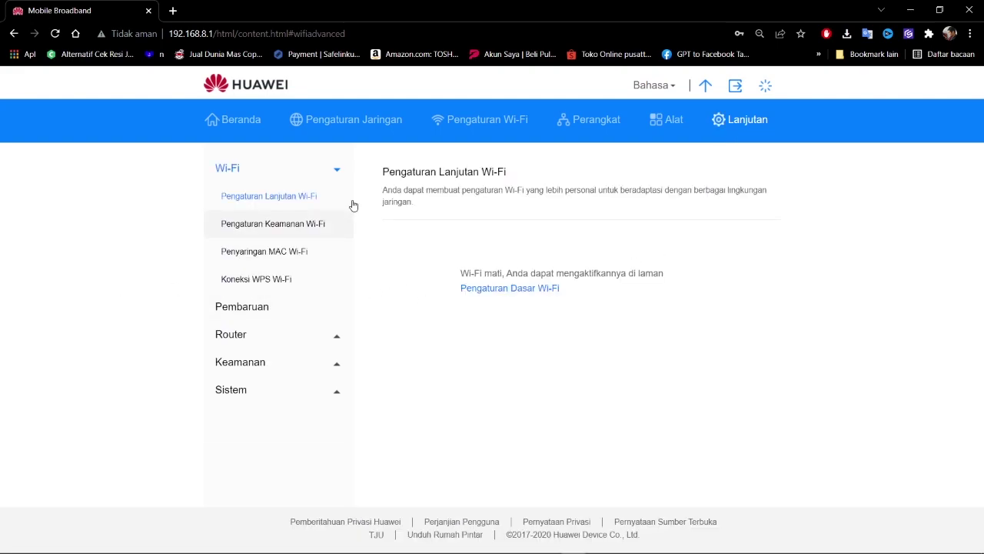
{"action": "left_click", "coordinate": [257, 339]}
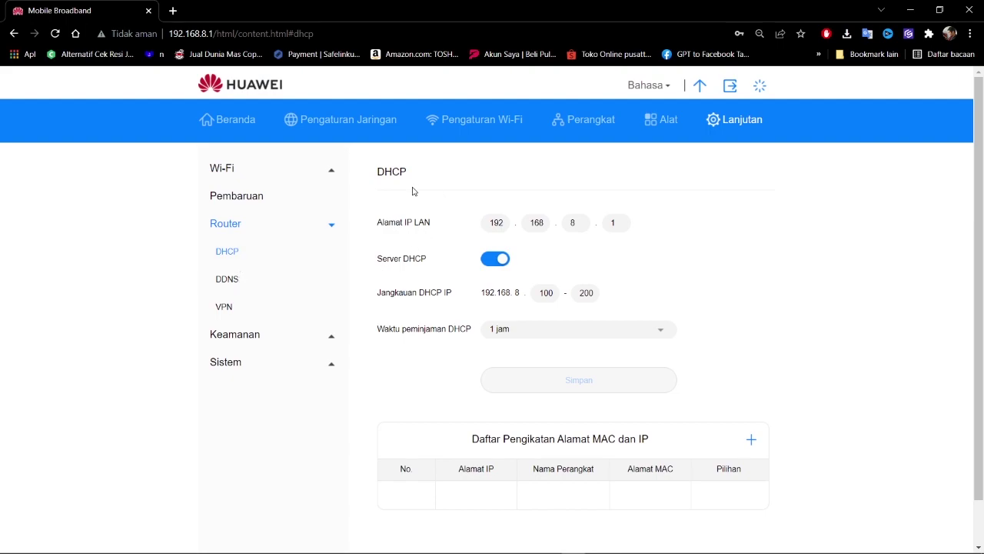
{"action": "scroll", "coordinate": [707, 252], "scroll_direction": "down", "scroll_amount": 1}
{"action": "scroll", "coordinate": [700, 286], "scroll_direction": "up", "scroll_amount": 1}
{"action": "scroll", "coordinate": [593, 278], "scroll_direction": "down", "scroll_amount": 1}
{"action": "scroll", "coordinate": [593, 278], "scroll_direction": "up", "scroll_amount": 1}
{"action": "scroll", "coordinate": [585, 271], "scroll_direction": "down", "scroll_amount": 1}
{"action": "scroll", "coordinate": [585, 269], "scroll_direction": "up", "scroll_amount": 1}
{"action": "scroll", "coordinate": [654, 300], "scroll_direction": "down", "scroll_amount": 1}
{"action": "scroll", "coordinate": [593, 301], "scroll_direction": "up", "scroll_amount": 1}
{"action": "scroll", "coordinate": [845, 334], "scroll_direction": "down", "scroll_amount": 1}
{"action": "scroll", "coordinate": [842, 364], "scroll_direction": "up", "scroll_amount": 1}
Open dns orbit star.txt from the desktop in Notepad and resize its window
{"action": "left_click", "coordinate": [501, 543]}
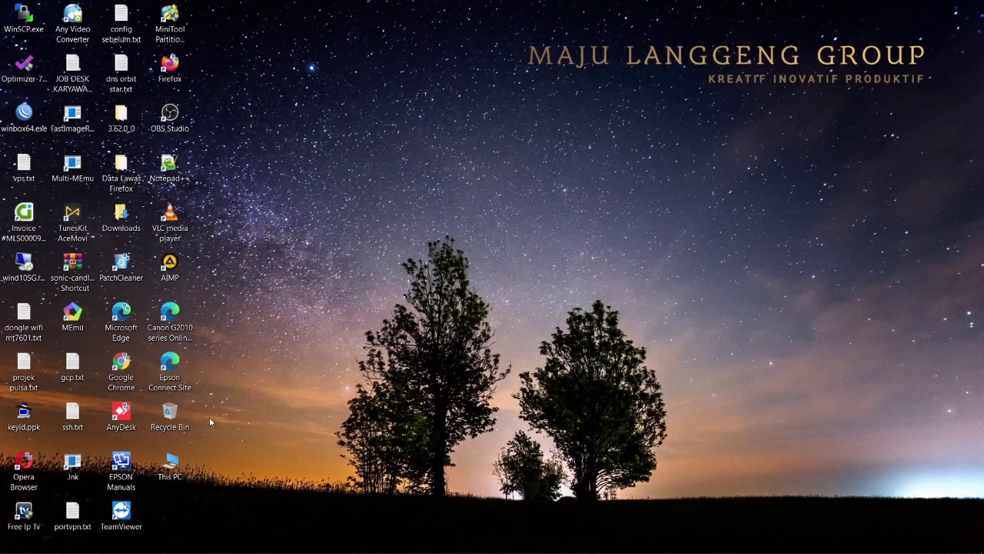
{"action": "double_click", "coordinate": [133, 69]}
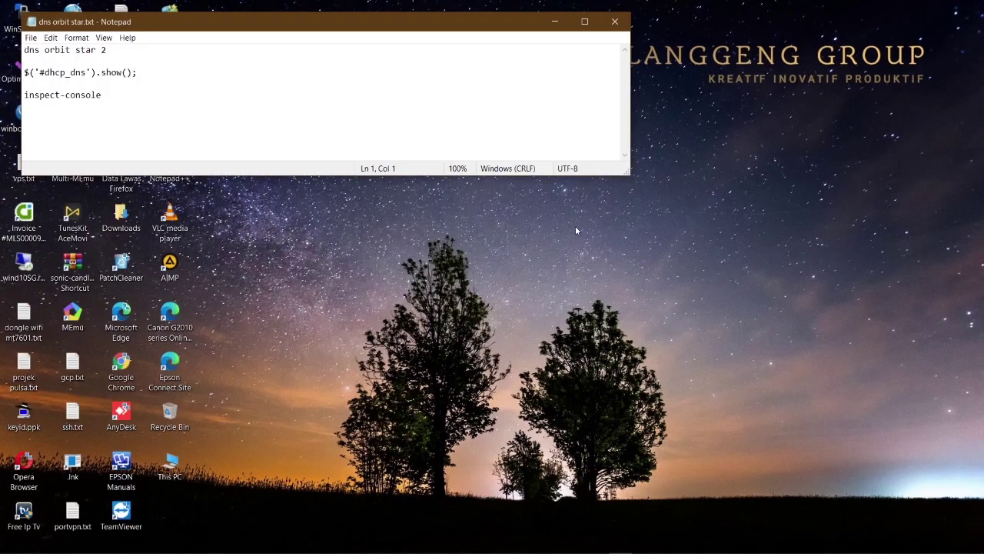
{"action": "left_click_drag", "start_coordinate": [626, 170], "coordinate": [480, 396]}
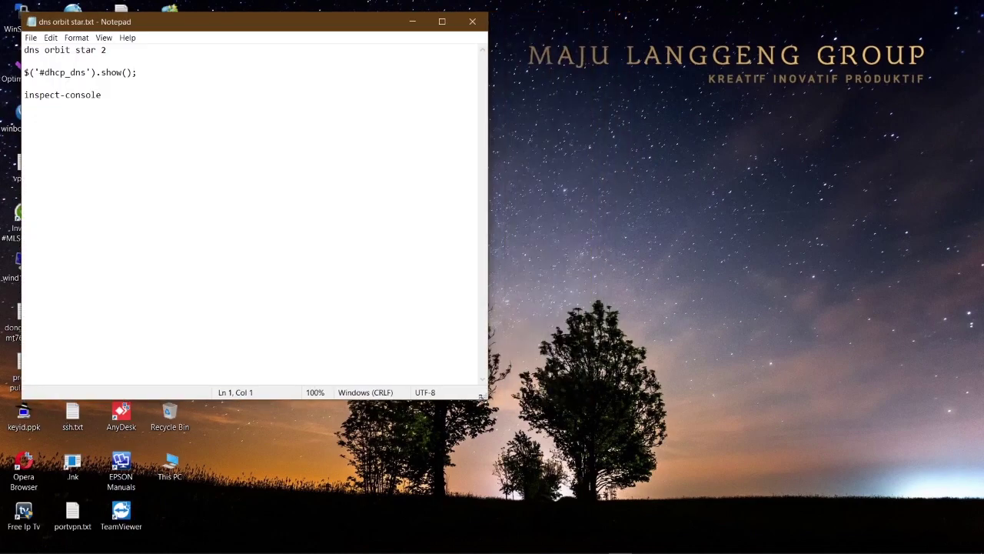
Return to the router's DHCP page in Chrome and bring up its context menu
{"action": "left_click", "coordinate": [583, 544]}
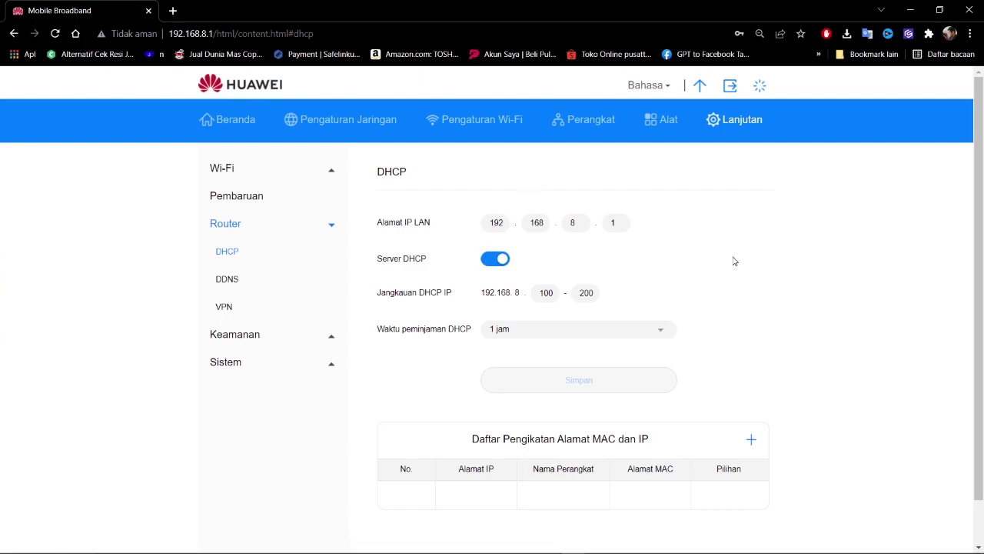
{"action": "scroll", "coordinate": [731, 227], "scroll_direction": "down", "scroll_amount": 1}
{"action": "scroll", "coordinate": [750, 237], "scroll_direction": "up", "scroll_amount": 1}
{"action": "right_click", "coordinate": [747, 235]}
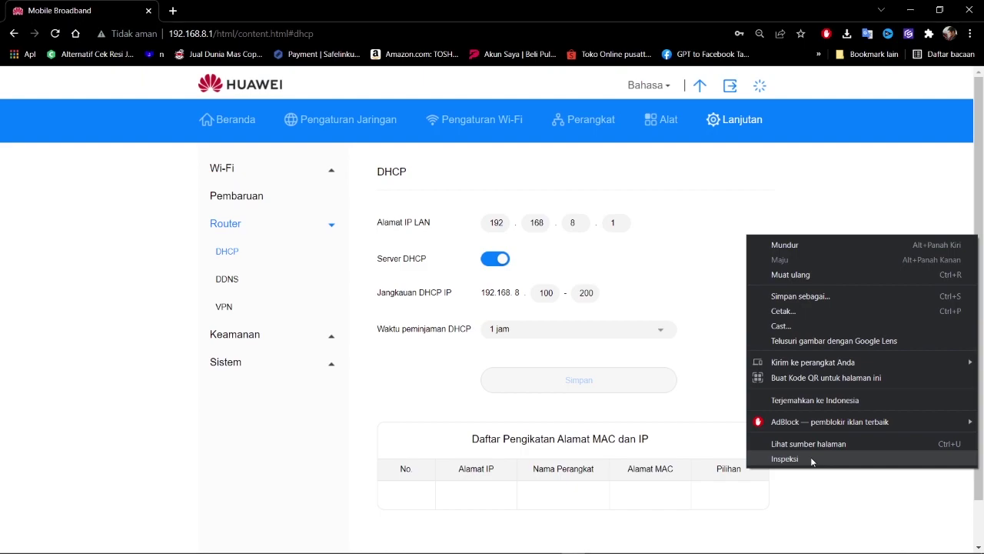
Inspect the page, switch DevTools to Konsol, and move the Notepad note over the page
{"action": "left_click", "coordinate": [812, 459]}
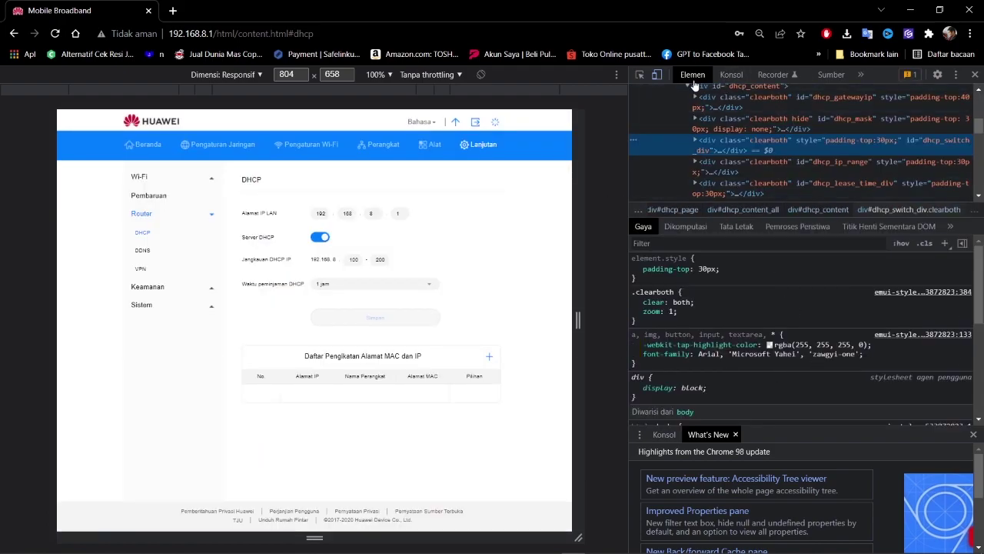
{"action": "left_click", "coordinate": [729, 79]}
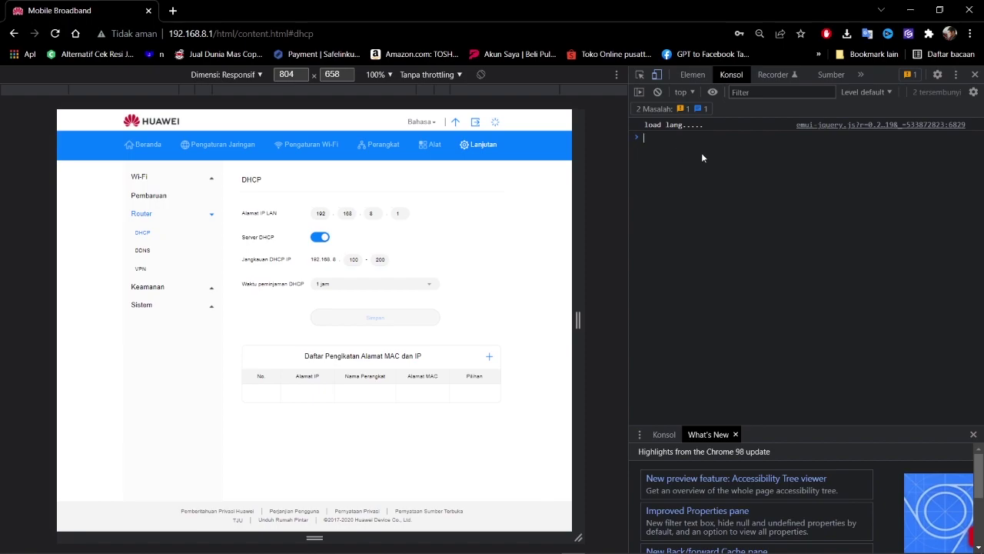
{"action": "key", "text": "alt+Tab"}
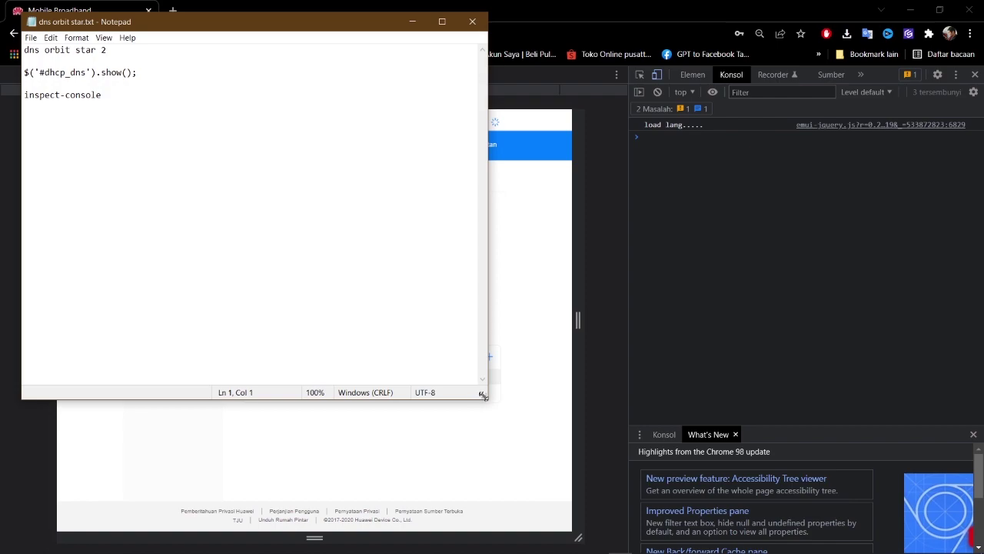
{"action": "left_click_drag", "start_coordinate": [483, 395], "coordinate": [408, 237]}
{"action": "left_click_drag", "start_coordinate": [256, 26], "coordinate": [374, 168]}
Copy $('#dhcp_dns').show(); from the note, run it in the console, then close DevTools
{"action": "left_click_drag", "start_coordinate": [142, 211], "coordinate": [275, 217]}
{"action": "key", "text": "ctrl+c"}
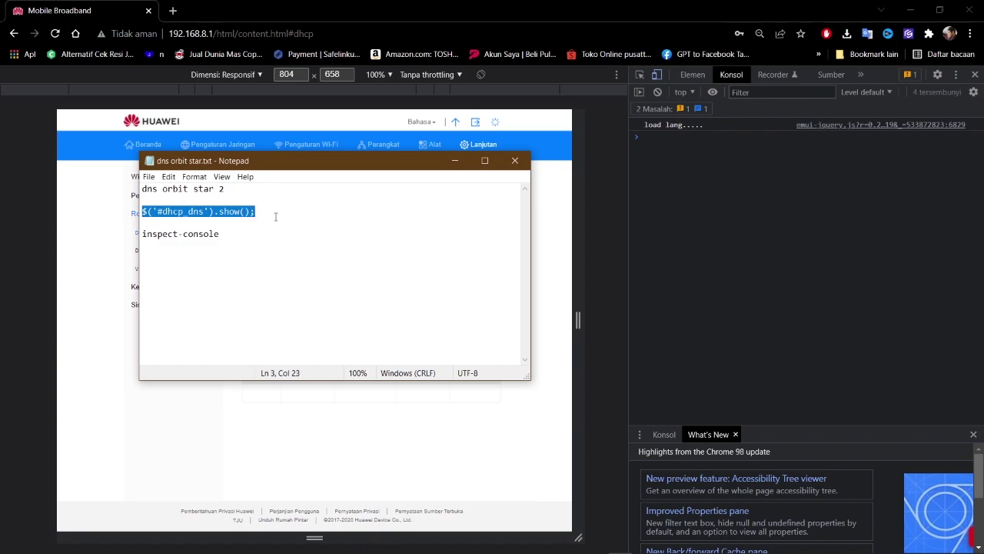
{"action": "left_click", "coordinate": [655, 144]}
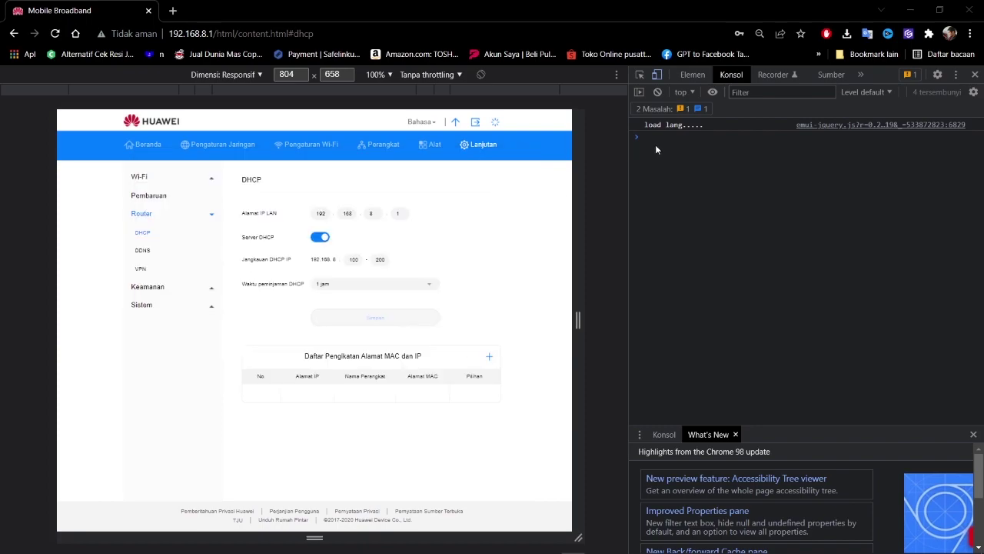
{"action": "right_click", "coordinate": [657, 147]}
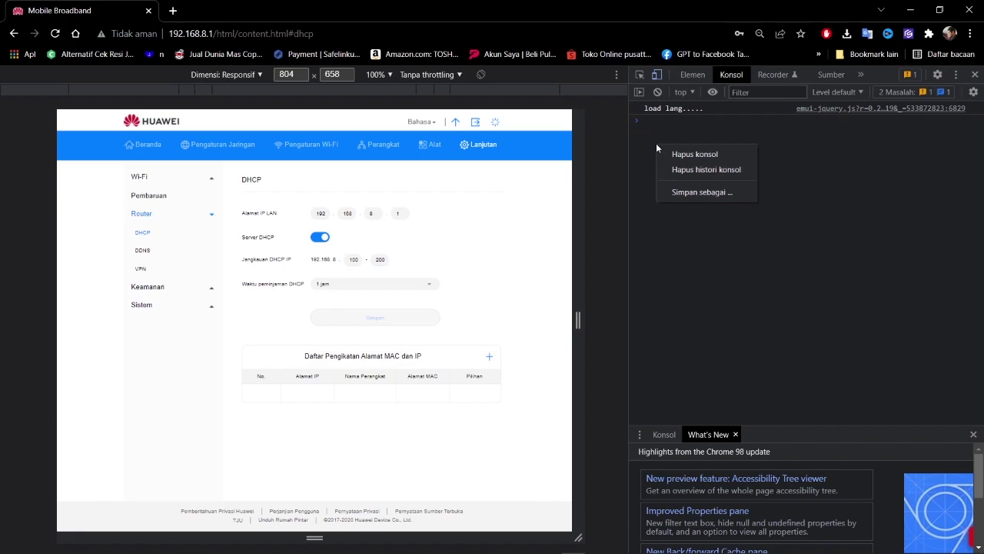
{"action": "left_click", "coordinate": [651, 129]}
{"action": "key", "text": "ctrl+v"}
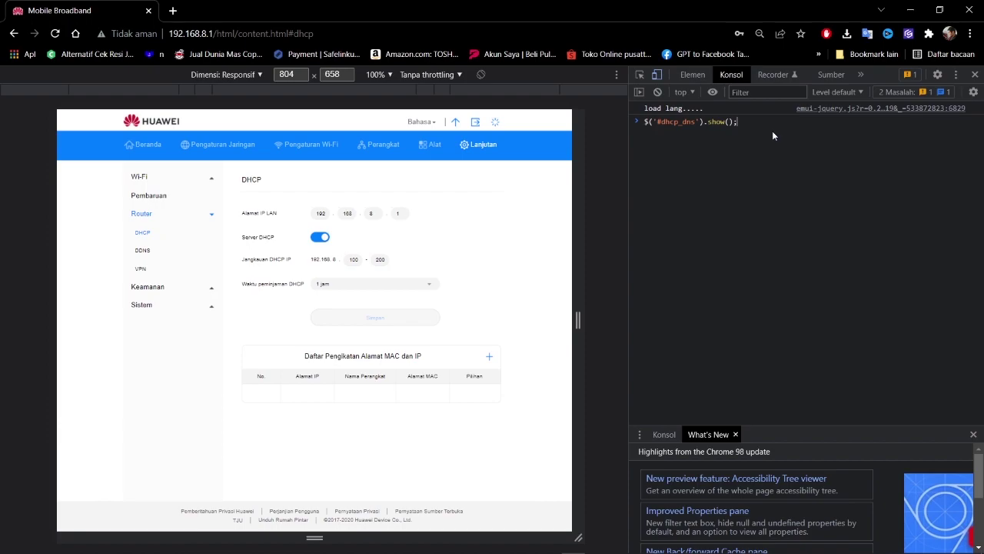
{"action": "key", "text": "Return"}
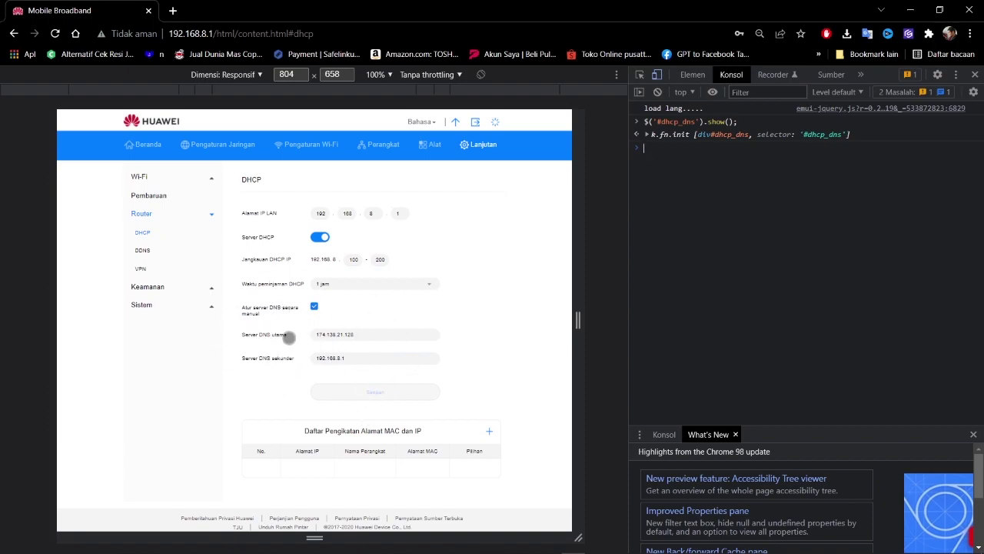
{"action": "left_click", "coordinate": [975, 74]}
{"action": "scroll", "coordinate": [635, 330], "scroll_direction": "down", "scroll_amount": 1}
{"action": "left_click", "coordinate": [504, 343]}
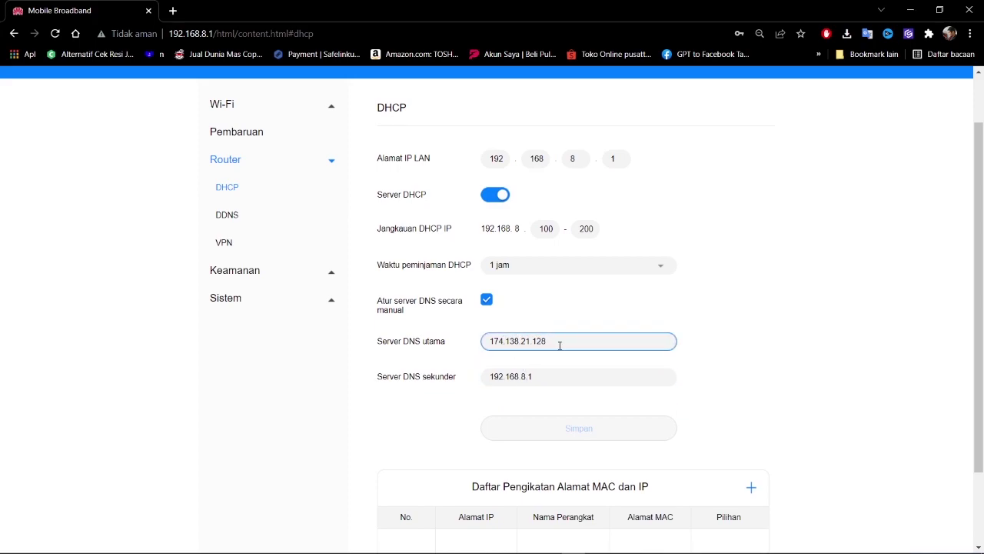
{"action": "left_click", "coordinate": [578, 309]}
{"action": "scroll", "coordinate": [648, 352], "scroll_direction": "down", "scroll_amount": 1}
{"action": "scroll", "coordinate": [642, 356], "scroll_direction": "up", "scroll_amount": 2}
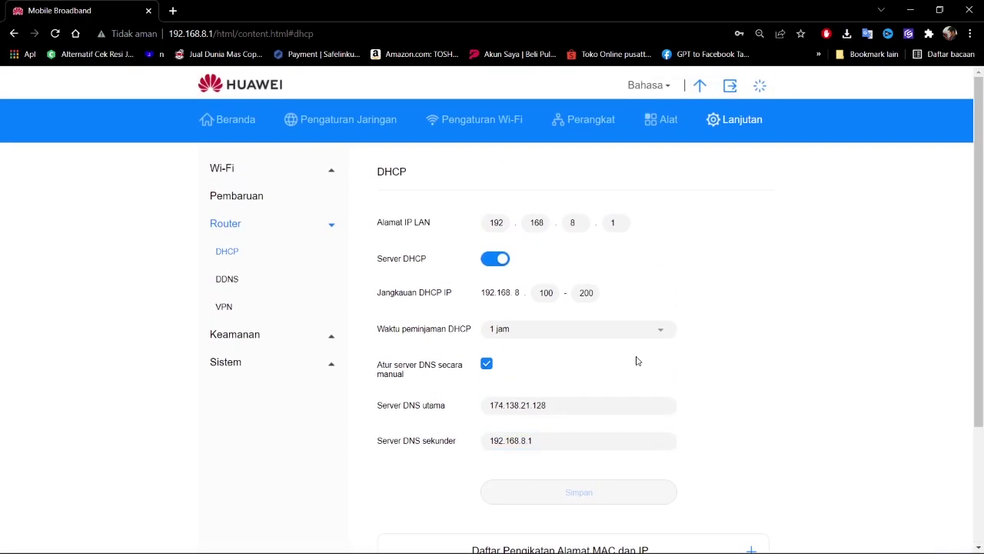
{"action": "scroll", "coordinate": [637, 361], "scroll_direction": "down", "scroll_amount": 2}
{"action": "scroll", "coordinate": [637, 360], "scroll_direction": "up", "scroll_amount": 2}
{"action": "scroll", "coordinate": [618, 346], "scroll_direction": "down", "scroll_amount": 2}
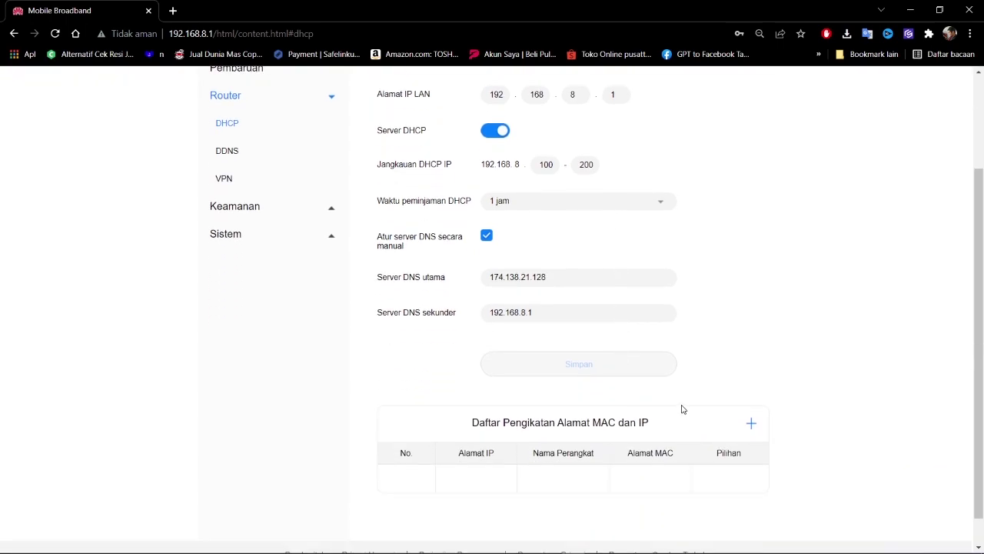
{"action": "scroll", "coordinate": [731, 327], "scroll_direction": "up", "scroll_amount": 1}
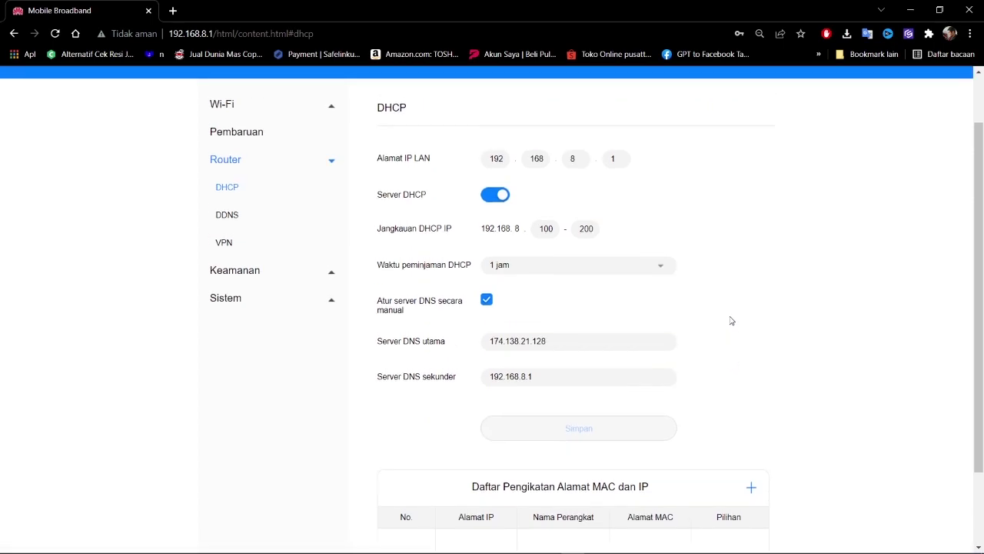
{"action": "left_click", "coordinate": [537, 345]}
{"action": "left_click", "coordinate": [485, 358]}
{"action": "left_click_drag", "start_coordinate": [423, 342], "coordinate": [446, 342]}
{"action": "left_click_drag", "start_coordinate": [386, 376], "coordinate": [453, 435]}
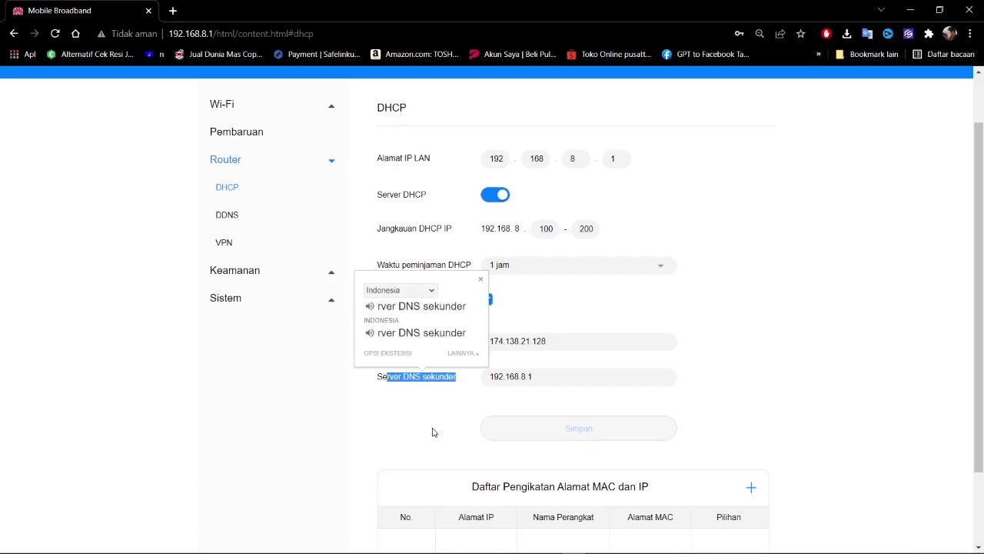
{"action": "left_click", "coordinate": [433, 432]}
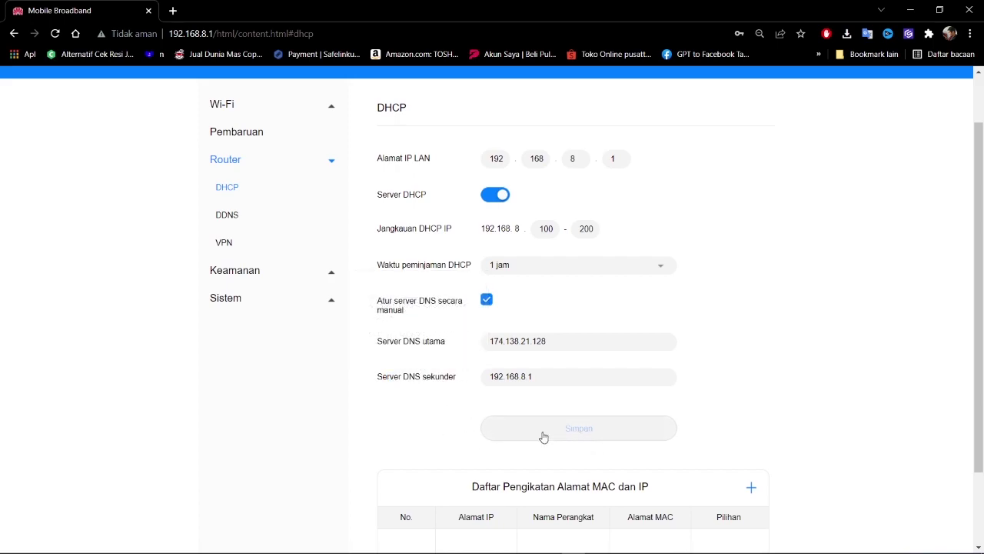
{"action": "scroll", "coordinate": [419, 403], "scroll_direction": "up", "scroll_amount": 2}
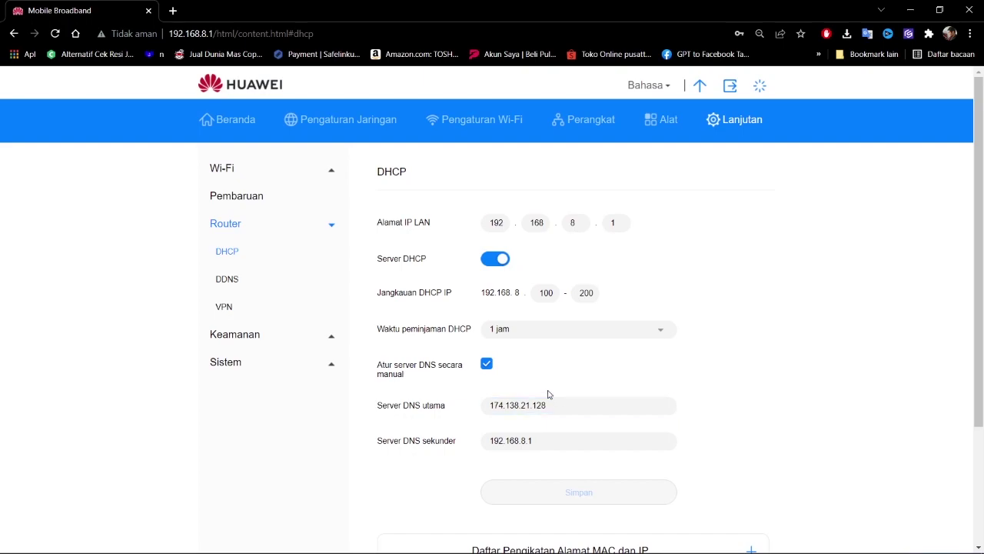
{"action": "scroll", "coordinate": [571, 327], "scroll_direction": "down", "scroll_amount": 2}
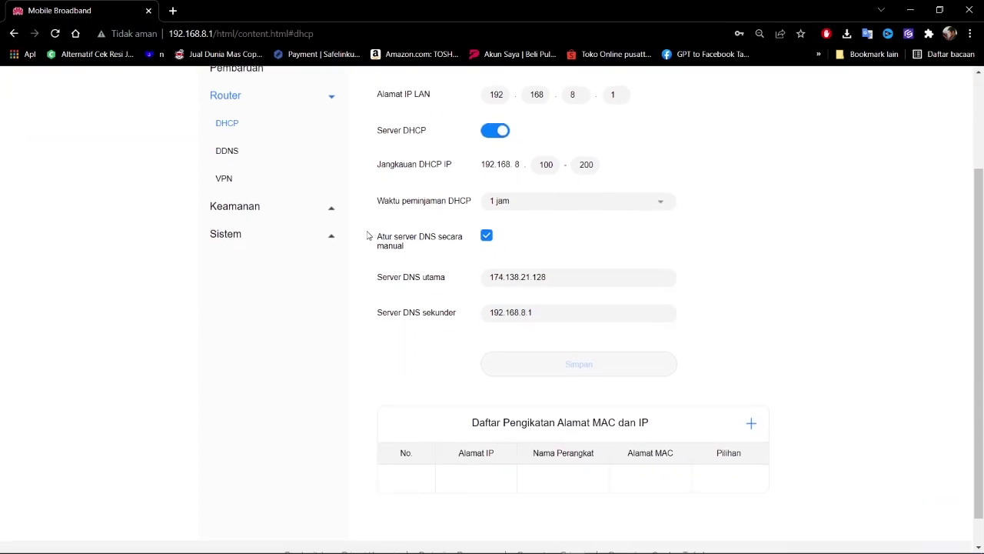
Reload the DHCP page and re-run $('#dhcp_dns').show(); in the DevTools Konsol
{"action": "left_click", "coordinate": [55, 33]}
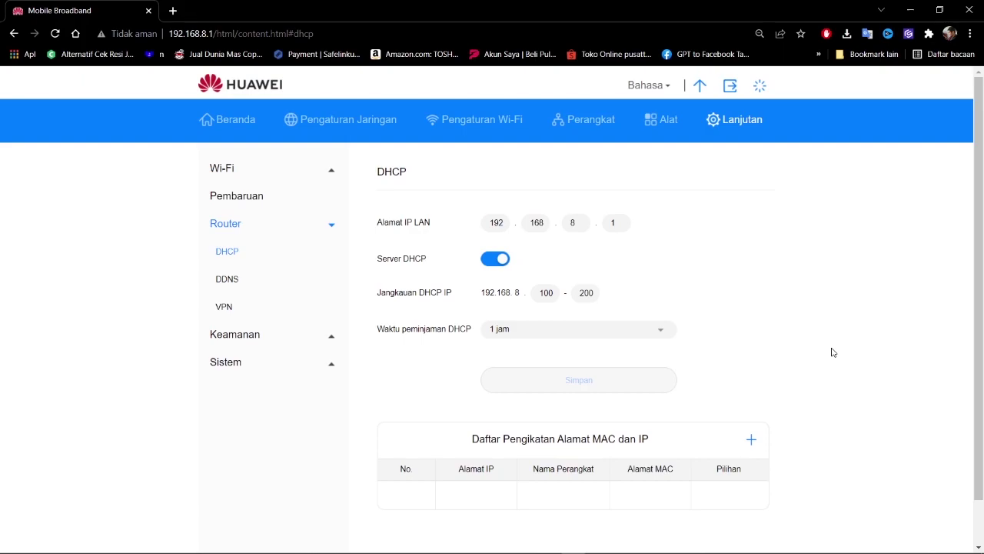
{"action": "scroll", "coordinate": [853, 346], "scroll_direction": "down", "scroll_amount": 1}
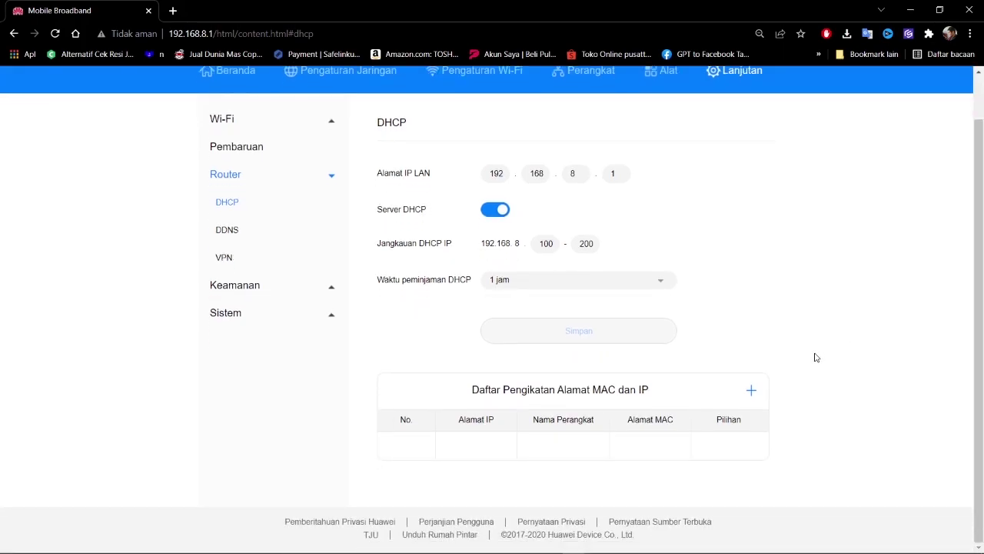
{"action": "scroll", "coordinate": [816, 357], "scroll_direction": "up", "scroll_amount": 1}
{"action": "right_click", "coordinate": [708, 260]}
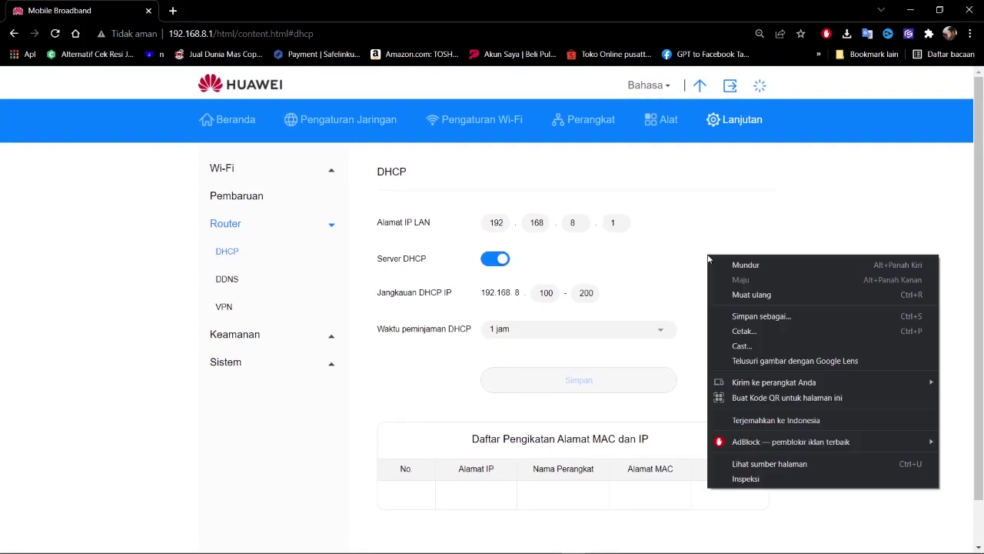
{"action": "left_click", "coordinate": [767, 480]}
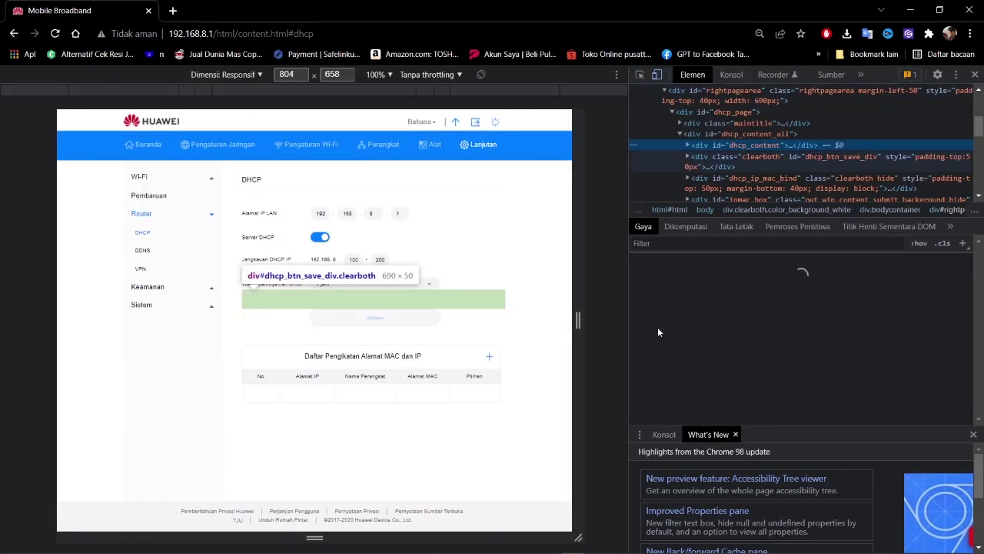
{"action": "left_click", "coordinate": [732, 74]}
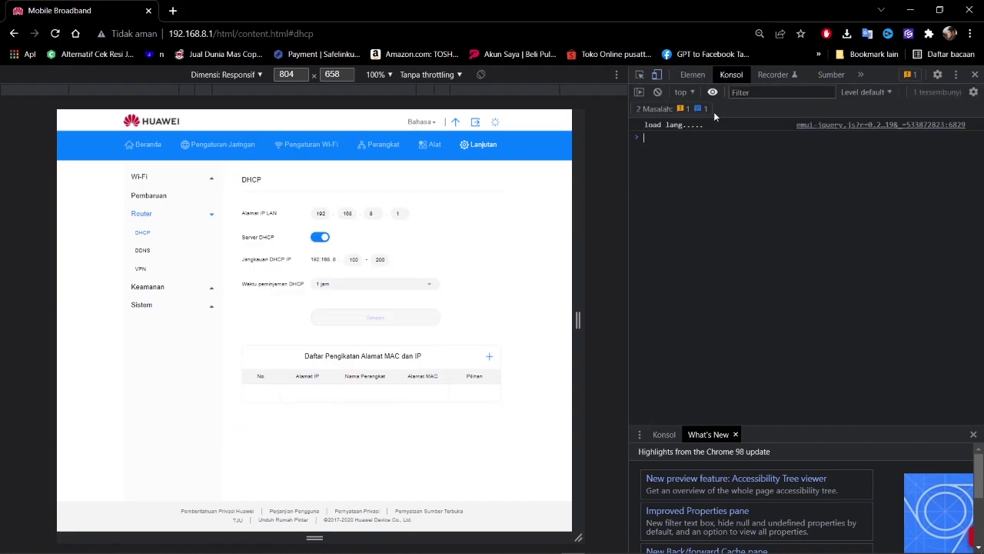
{"action": "type", "text": "$('#dhcp_dns').show();"}
{"action": "key", "text": "Return"}
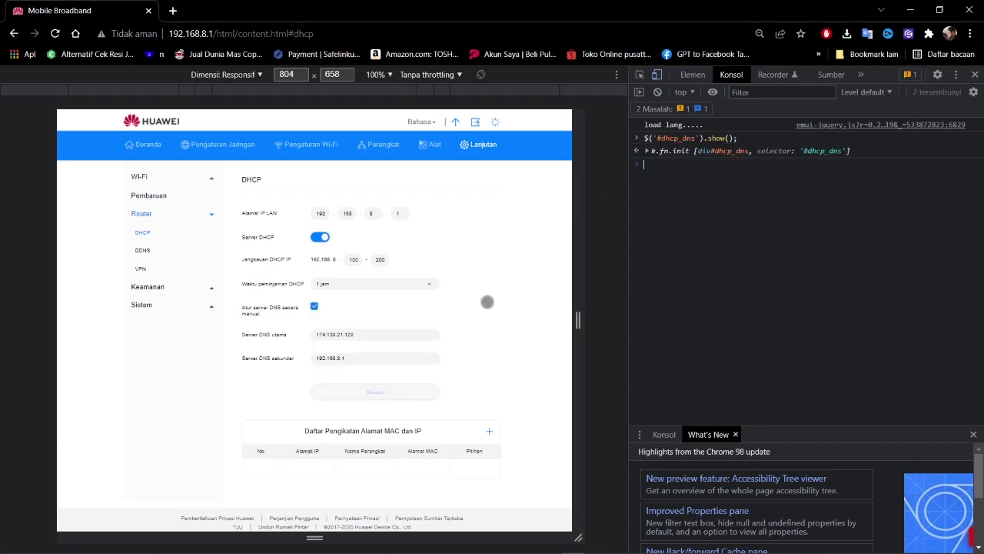
Close DevTools and go from the DHCP page to the Beranda dashboard
{"action": "left_click", "coordinate": [974, 75]}
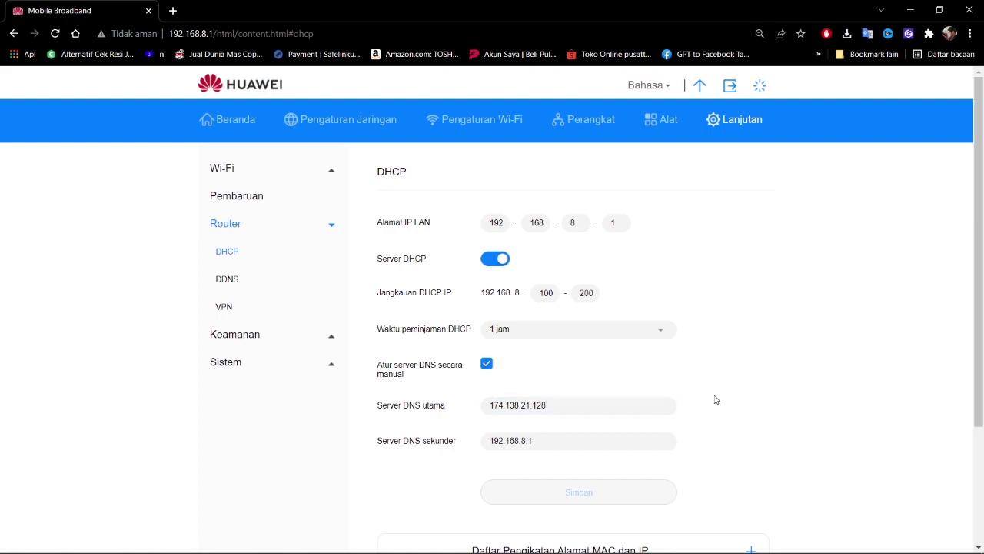
{"action": "scroll", "coordinate": [715, 399], "scroll_direction": "down", "scroll_amount": 1}
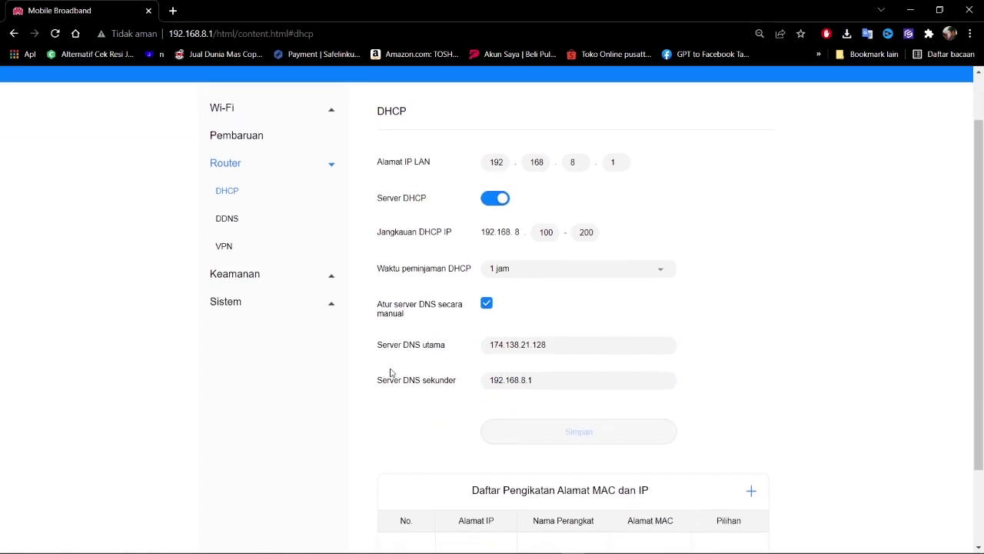
{"action": "scroll", "coordinate": [337, 295], "scroll_direction": "up", "scroll_amount": 1}
{"action": "left_click", "coordinate": [236, 120]}
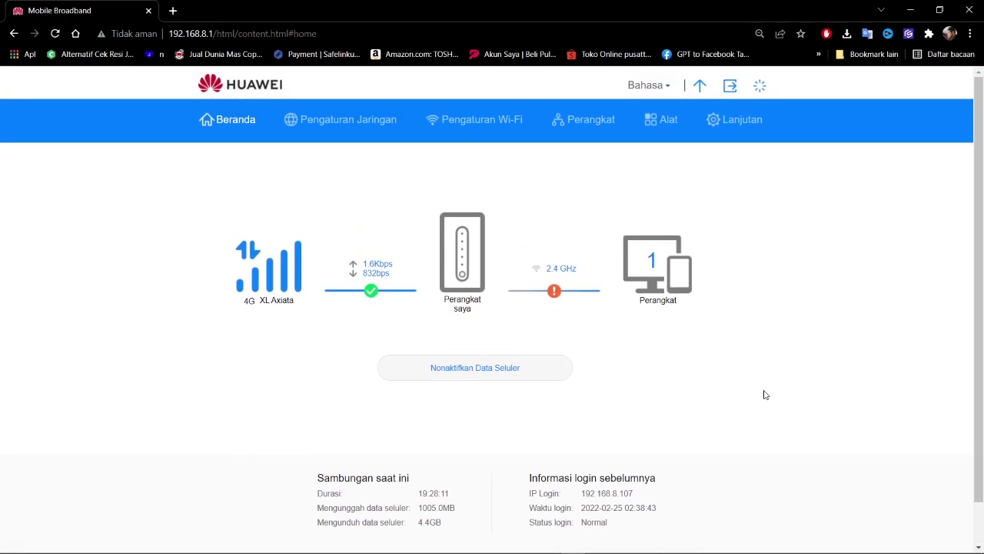
Switch between Lanjutan and Beranda, open the firmware update page, then log out
{"action": "left_click", "coordinate": [739, 119]}
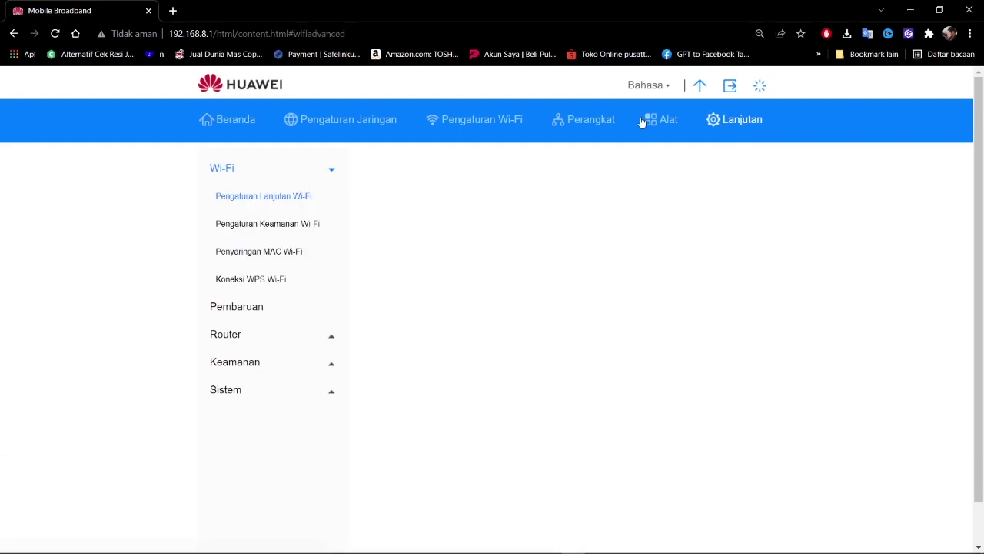
{"action": "left_click", "coordinate": [213, 121]}
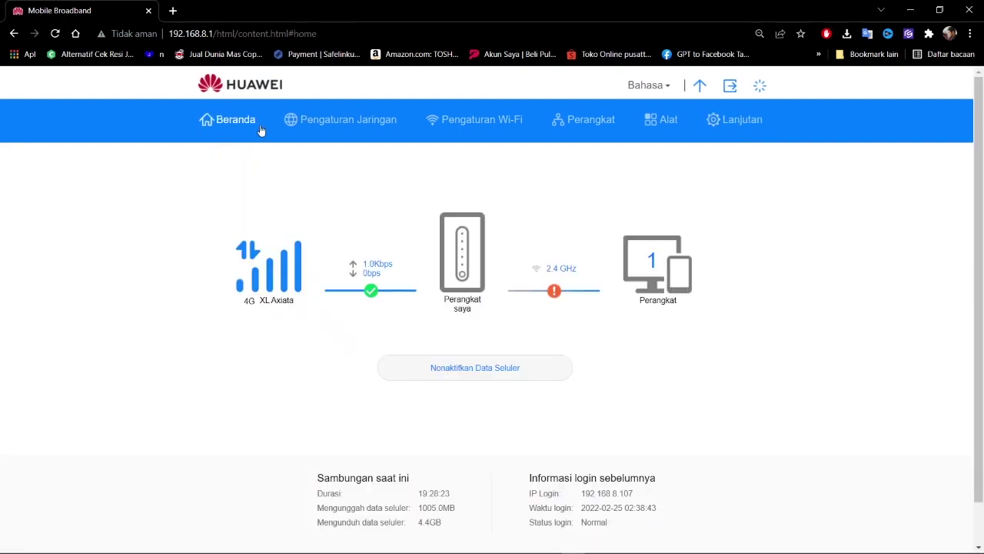
{"action": "left_click", "coordinate": [746, 123]}
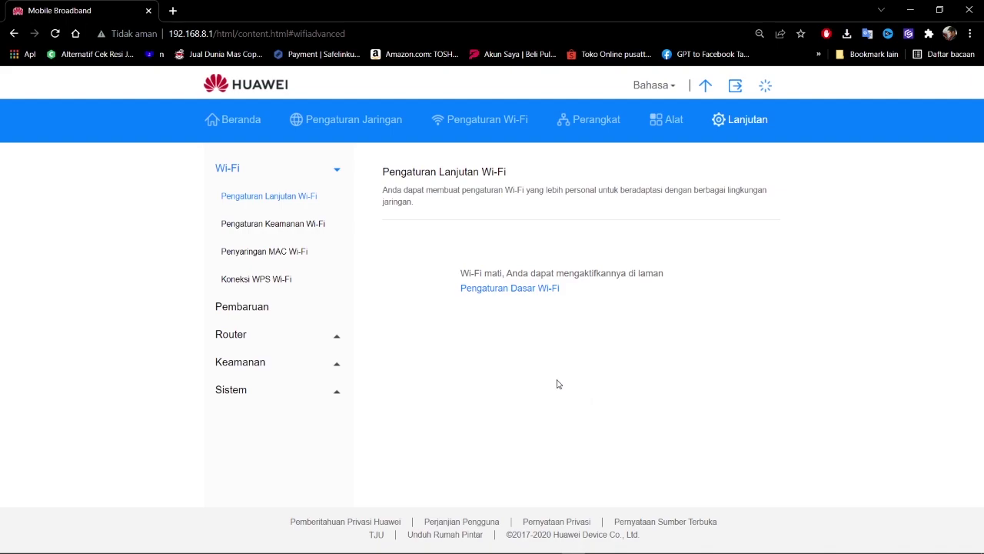
{"action": "left_click", "coordinate": [234, 123]}
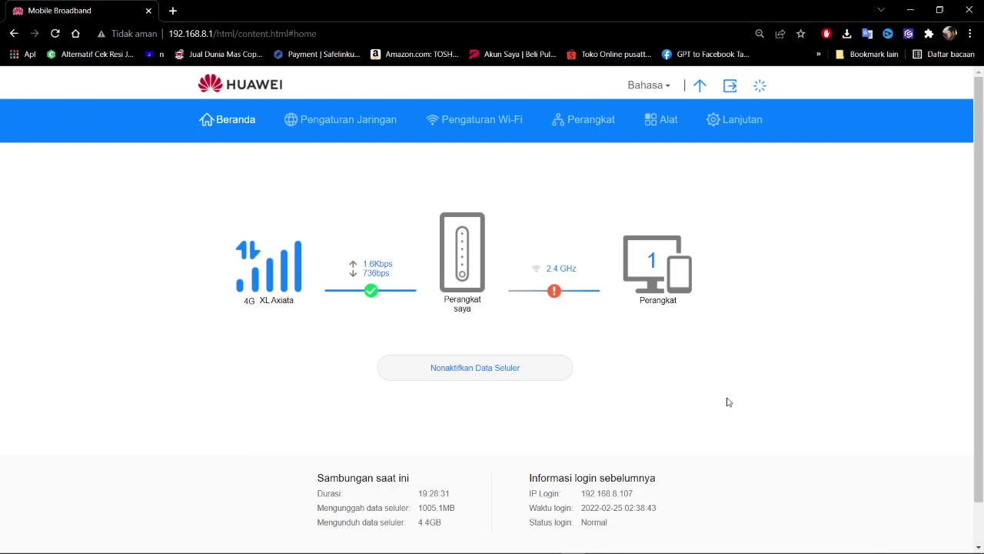
{"action": "scroll", "coordinate": [727, 400], "scroll_direction": "down", "scroll_amount": 1}
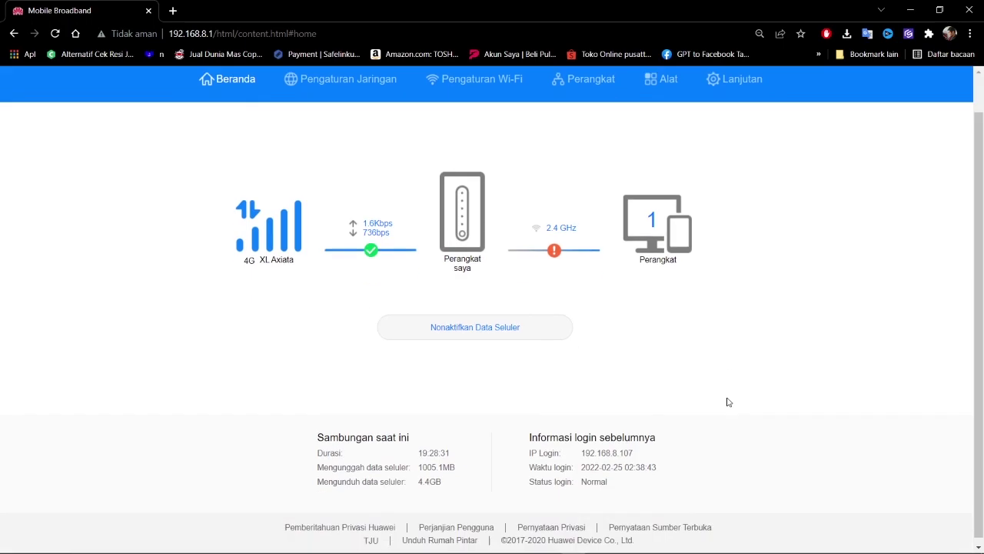
{"action": "scroll", "coordinate": [727, 408], "scroll_direction": "up", "scroll_amount": 1}
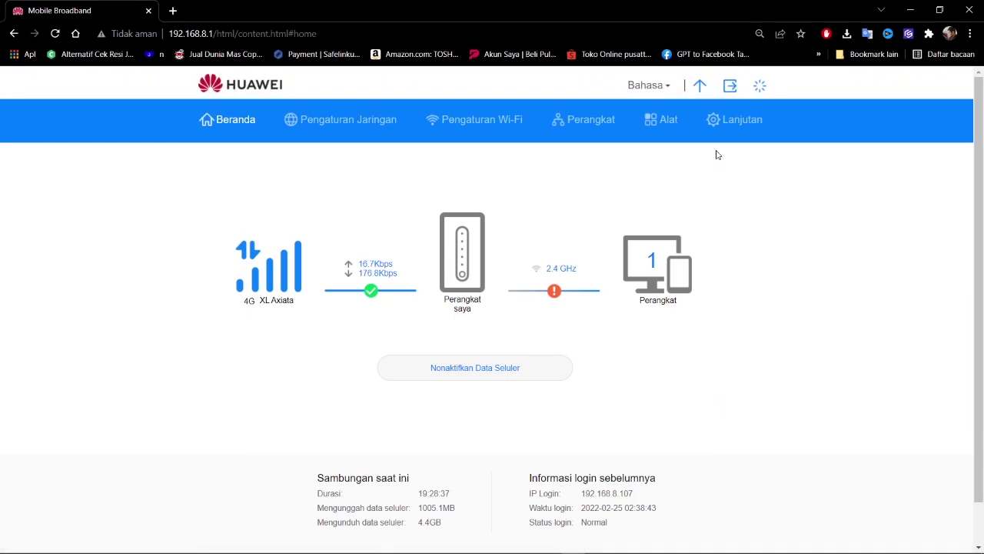
{"action": "left_click", "coordinate": [700, 87]}
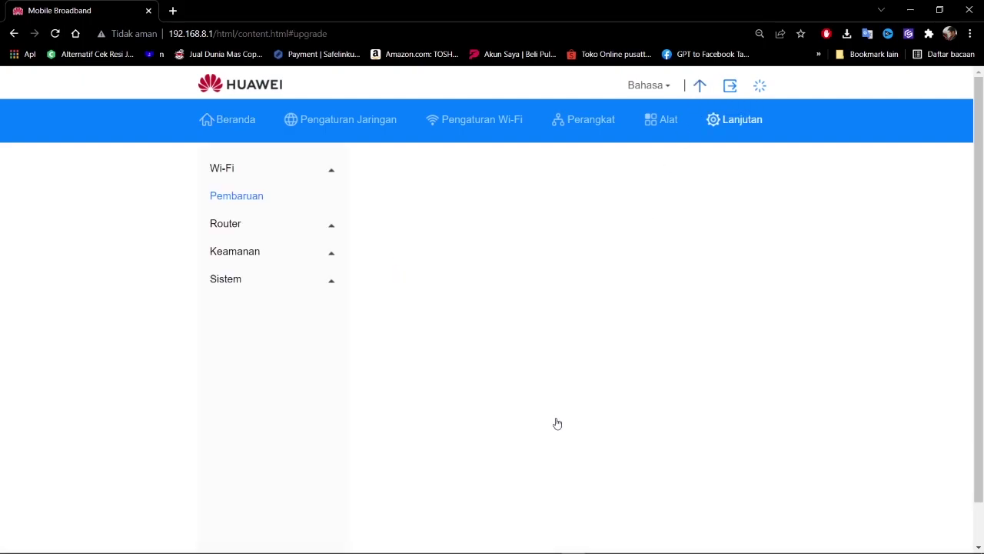
{"action": "left_click", "coordinate": [731, 86]}
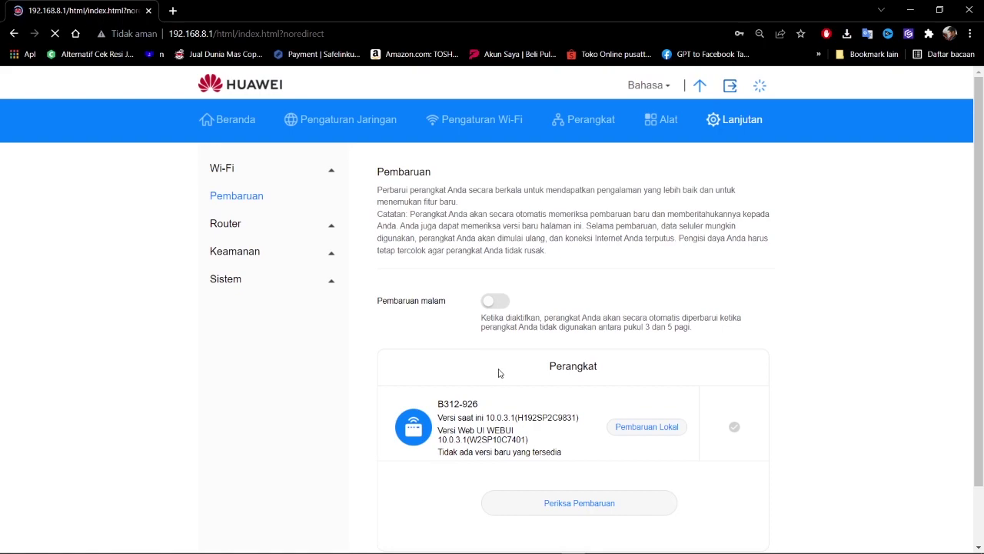